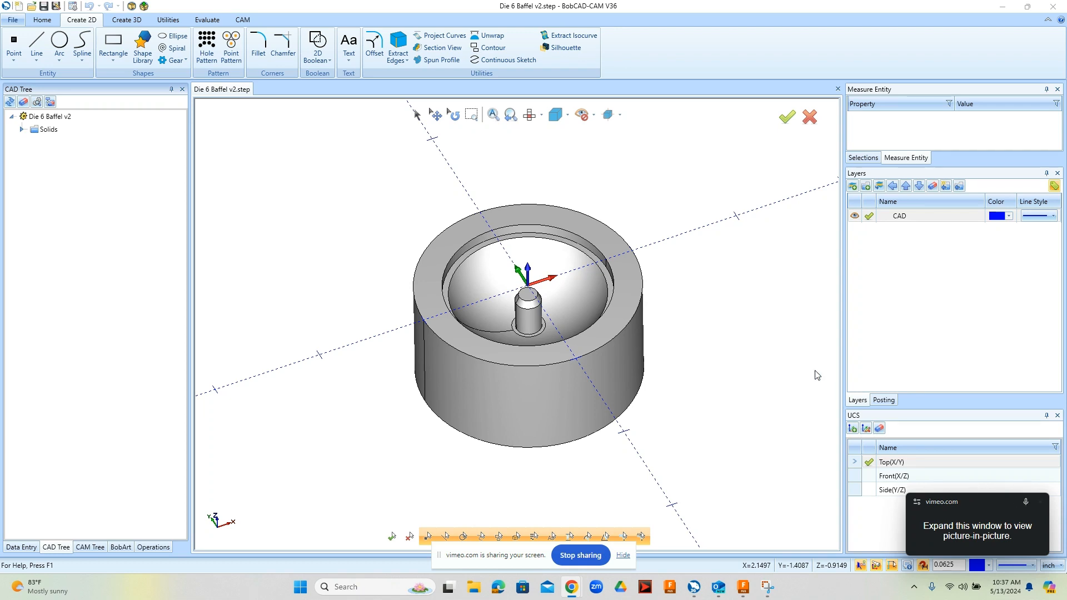
Step: Add a new layer below the CAD layer with its default name and make it active
mouse_move(700, 442)
middle_down()
mouse_move(701, 375)
mouse_move(713, 444)
middle_up()
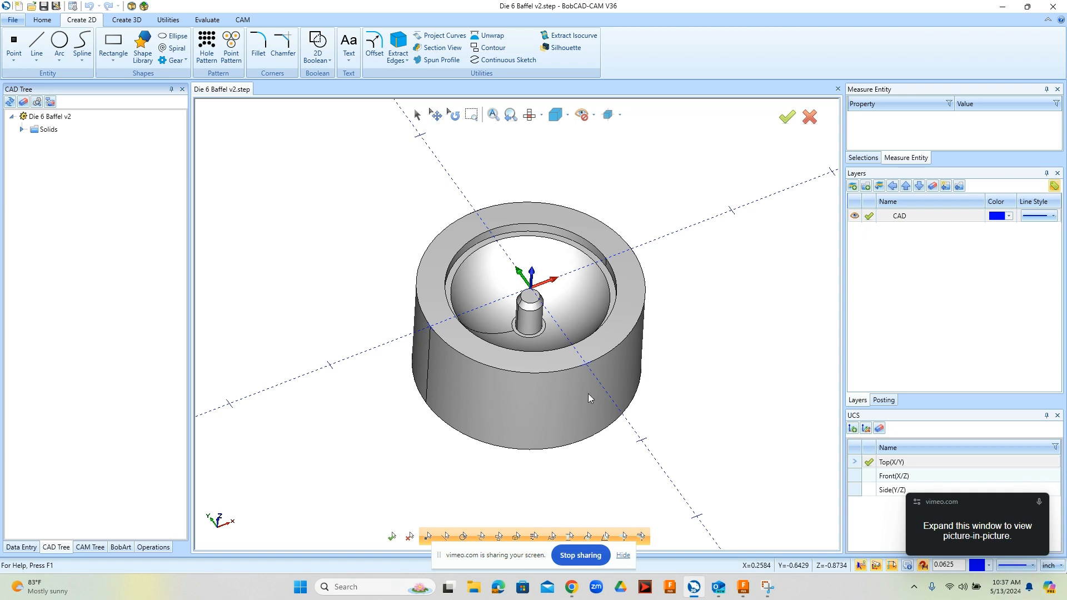
middle_drag(615, 371, 618, 384)
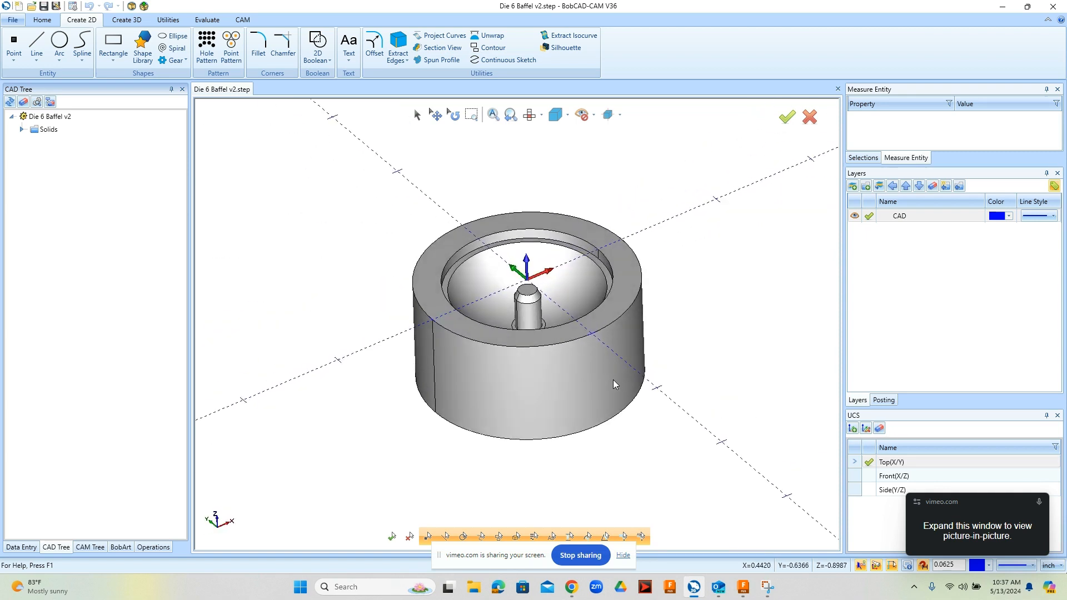
right_click(888, 246)
click(915, 257)
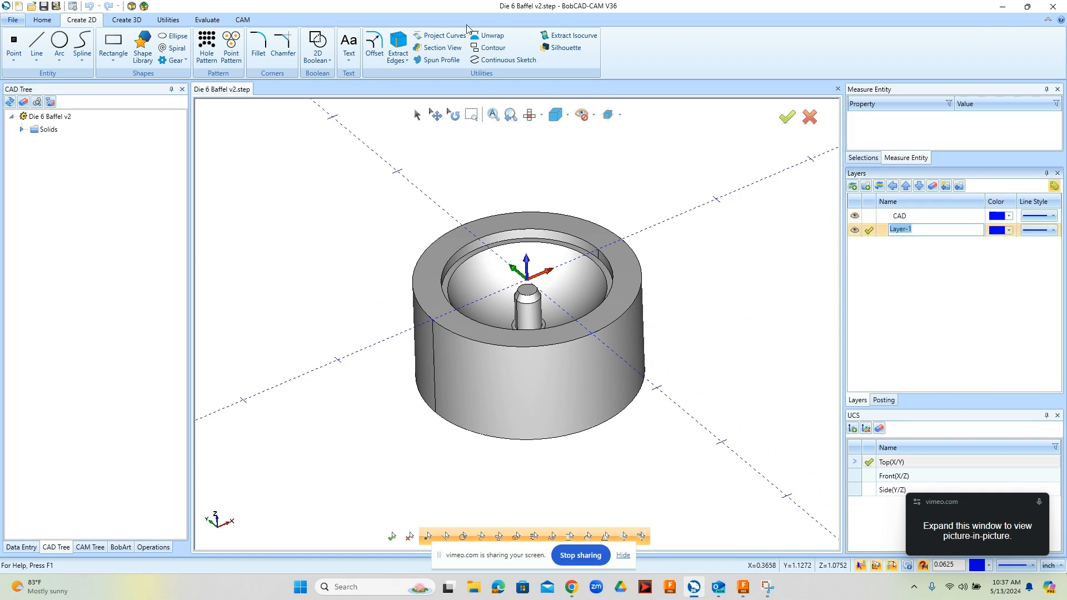
Step: Generate section-view wireframe of the die on the Front (X/Z) plane at zero distance and rotation
click(450, 49)
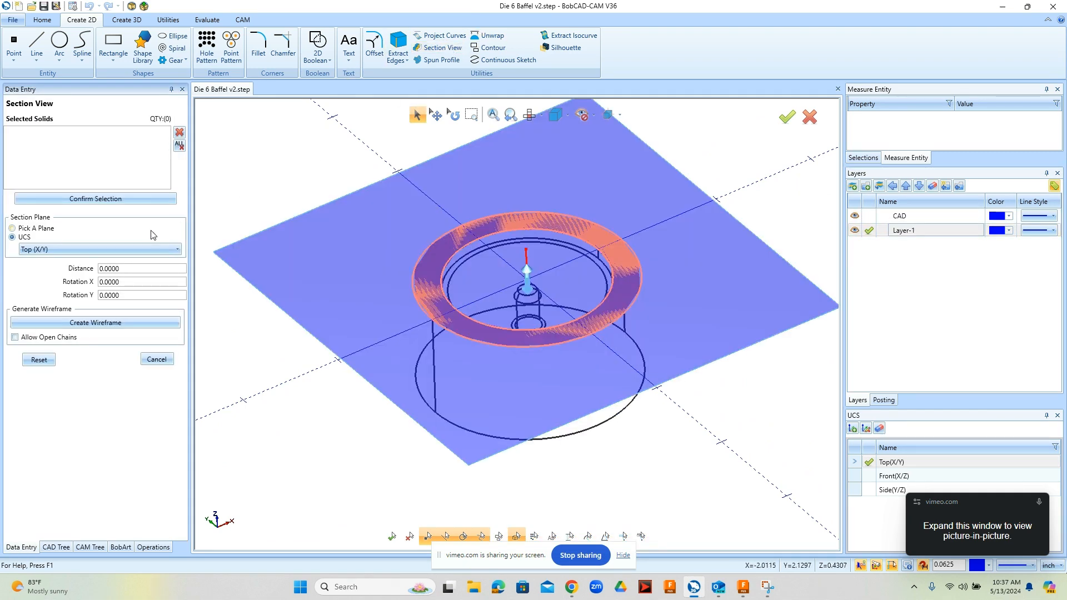
click(97, 249)
click(89, 274)
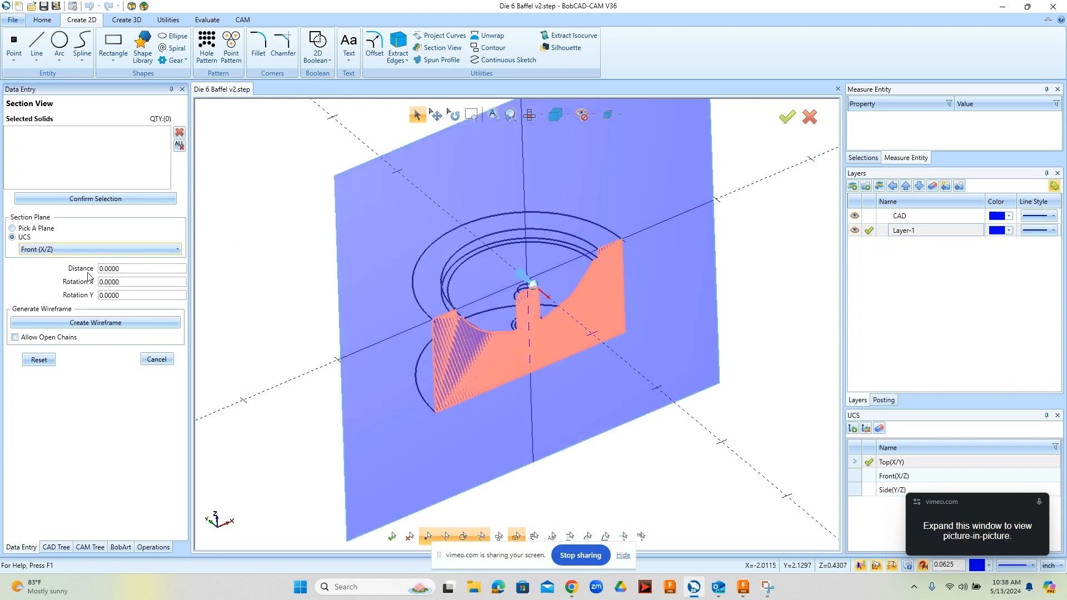
click(137, 325)
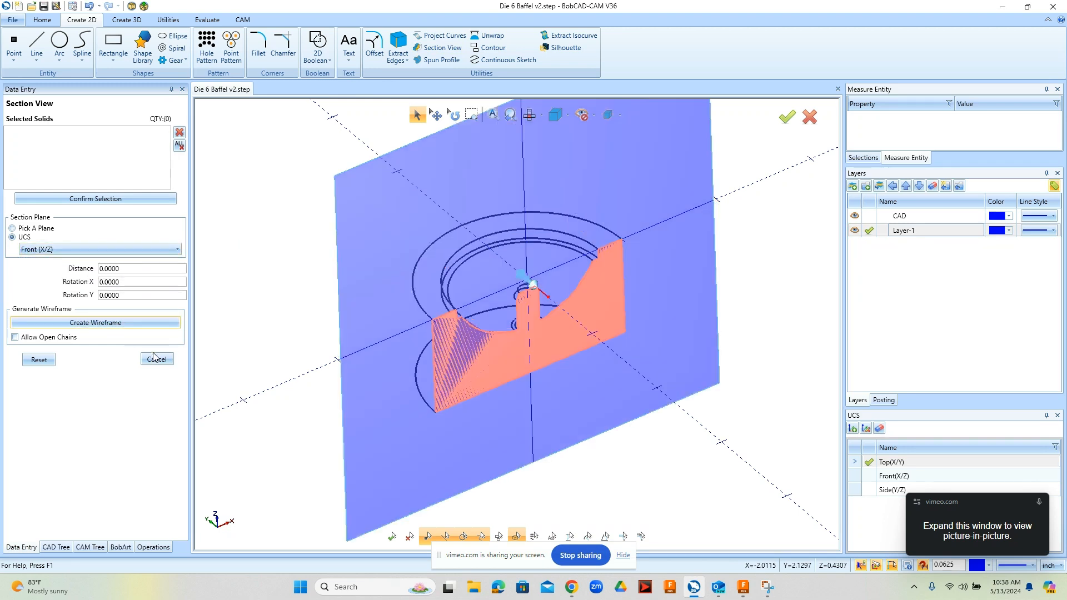
click(155, 360)
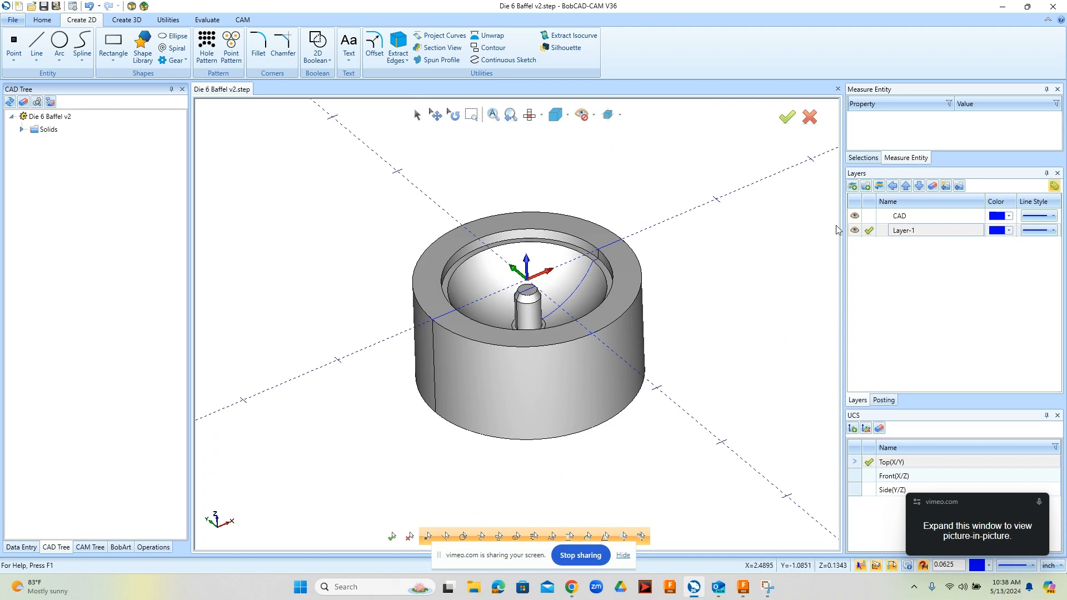
Step: Hide the CAD layer and show the section wireframe in the front view
click(855, 217)
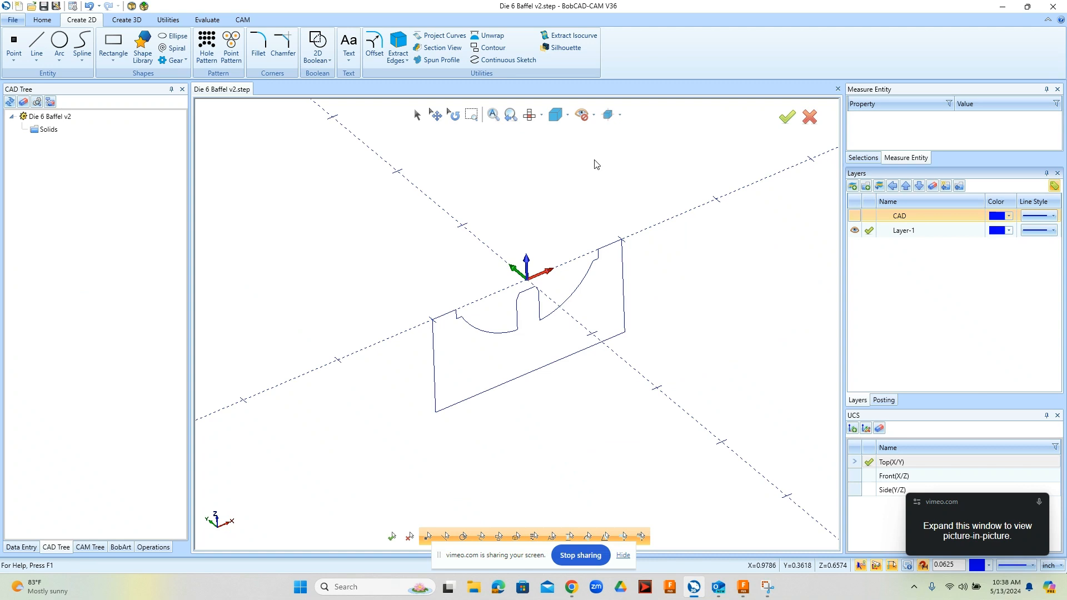
click(529, 114)
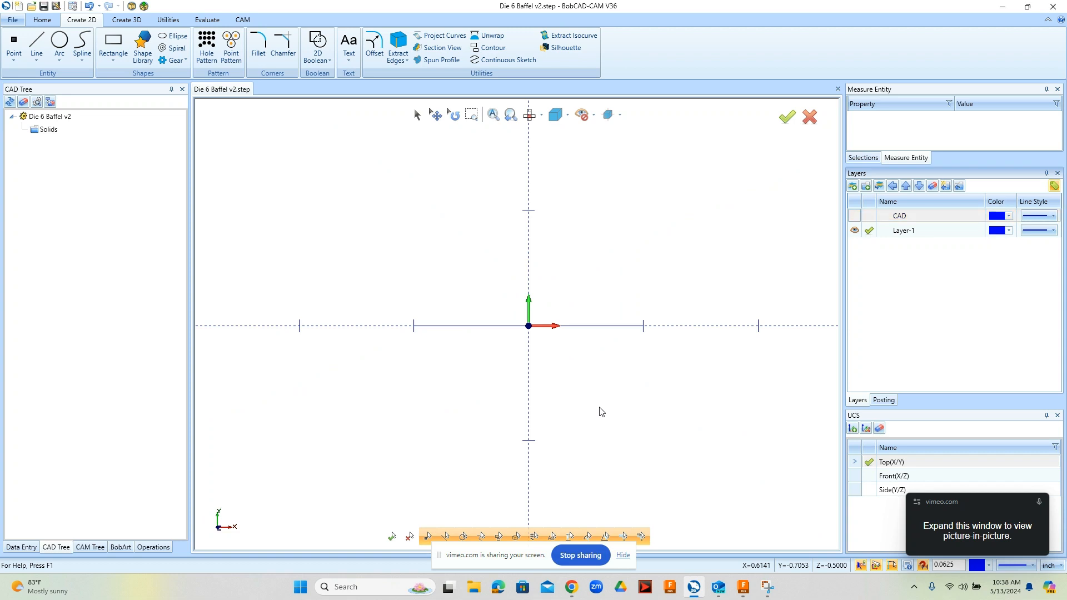
key(f)
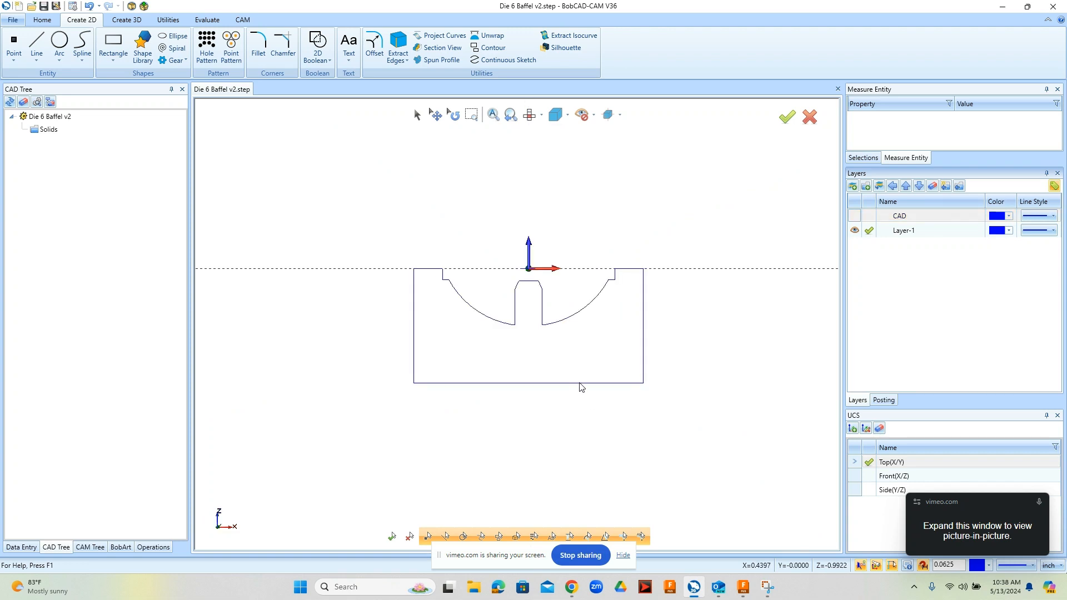
scroll(567, 335, up, 2)
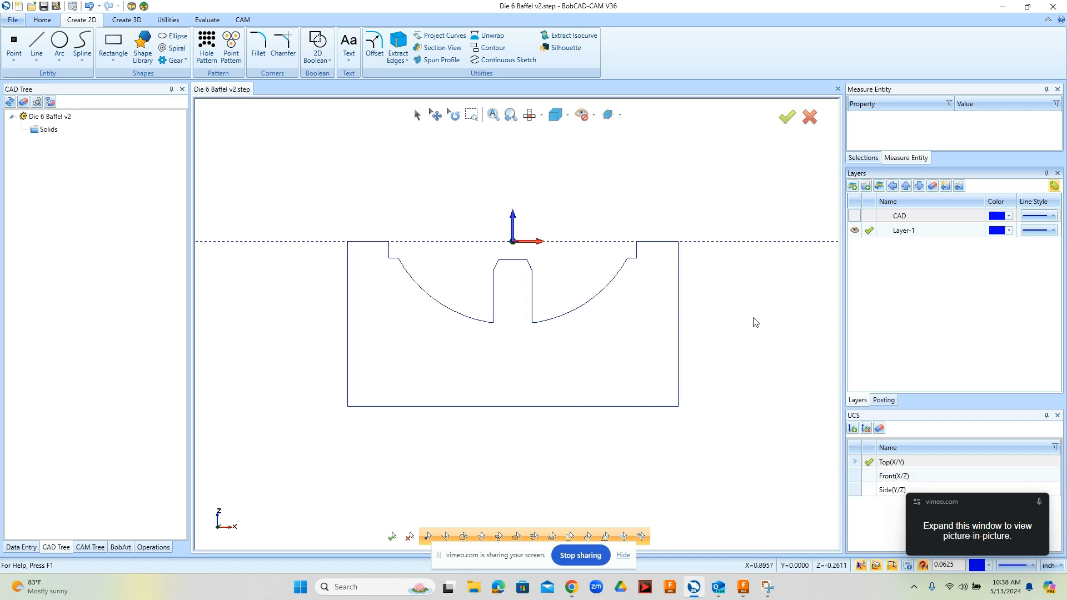
Step: Activate the Front(X/Z) UCS and delete the curved arc on the +X side of the section profile
click(869, 475)
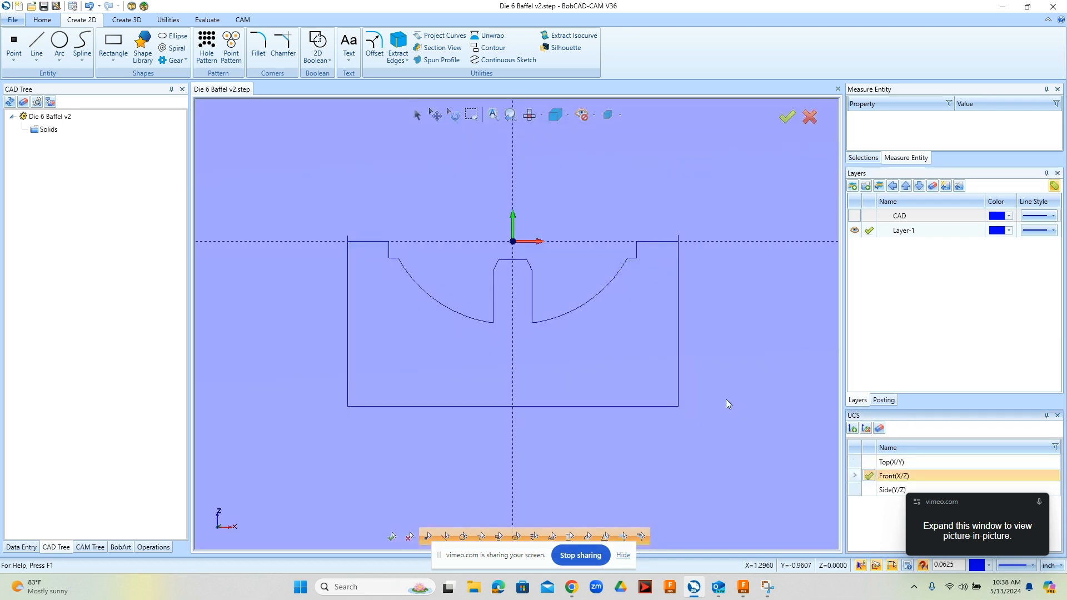
click(417, 114)
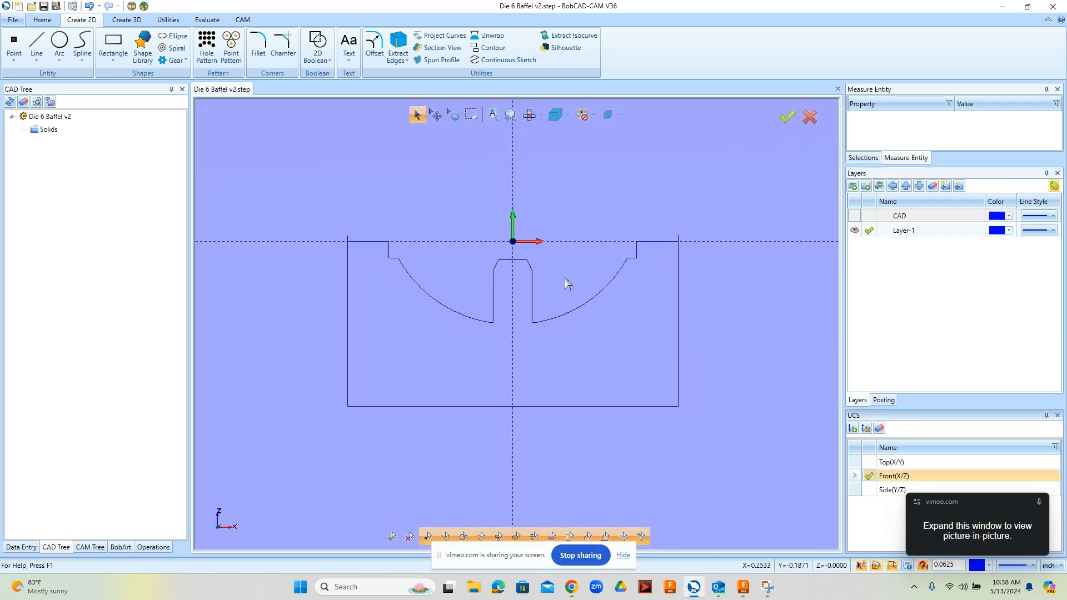
click(592, 296)
key(Delete)
scroll(623, 328, up, 2)
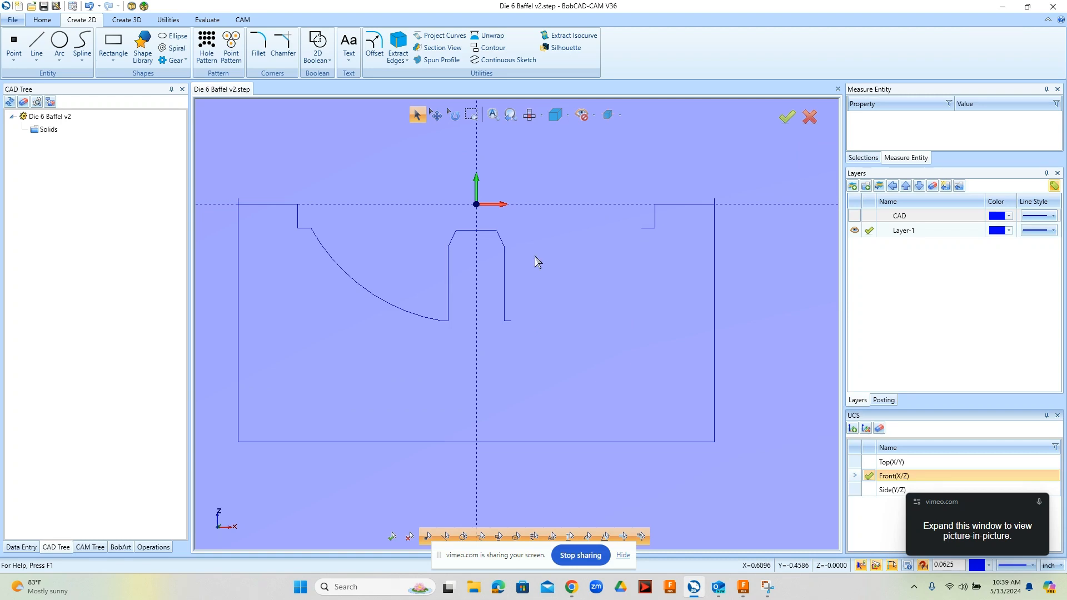
Step: Place points on the two open ends of the profile gap, at X 0.1475, Y -0.4900 and X 0.6950, Y -0.1000
click(14, 44)
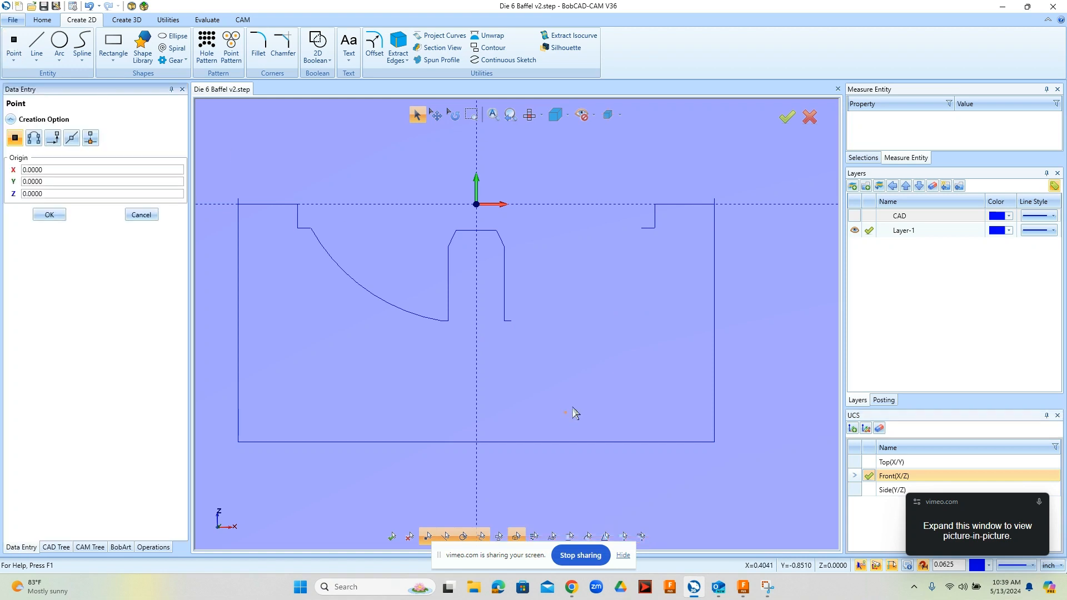
click(511, 321)
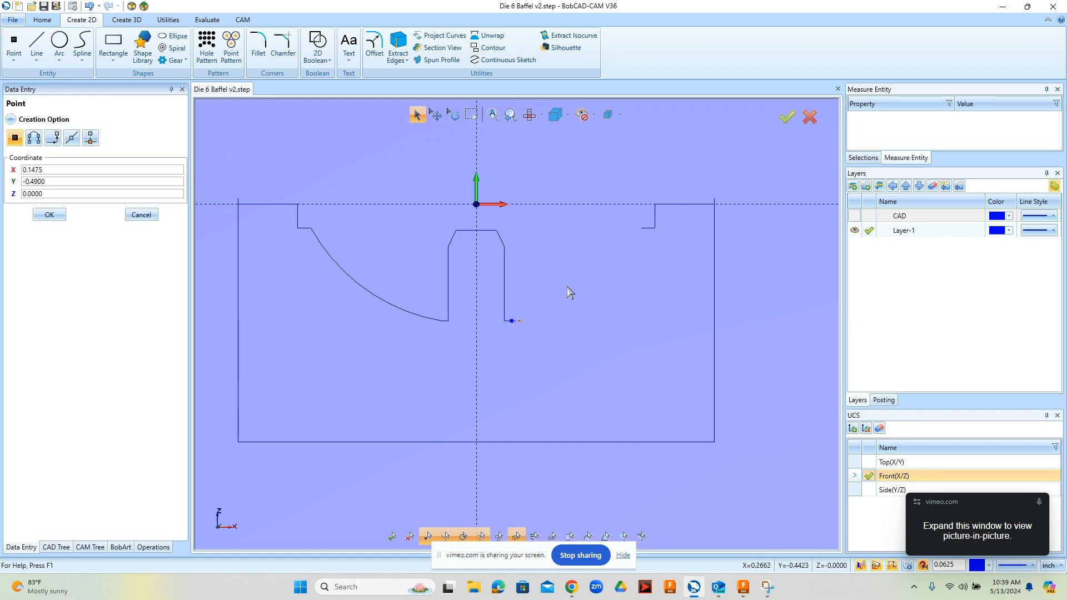
click(642, 229)
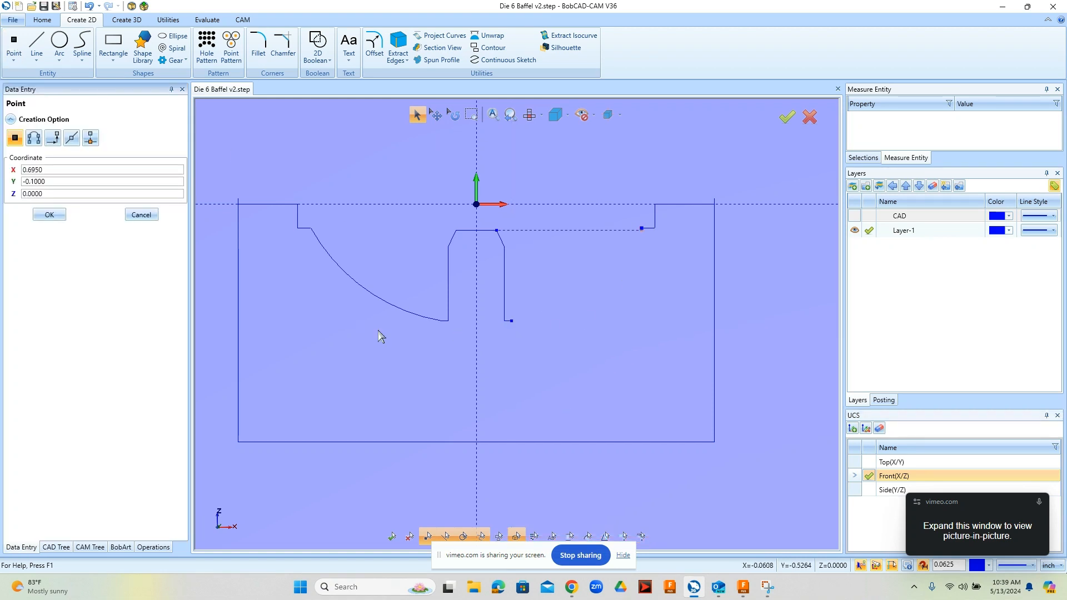
click(154, 215)
scroll(589, 313, up, 2)
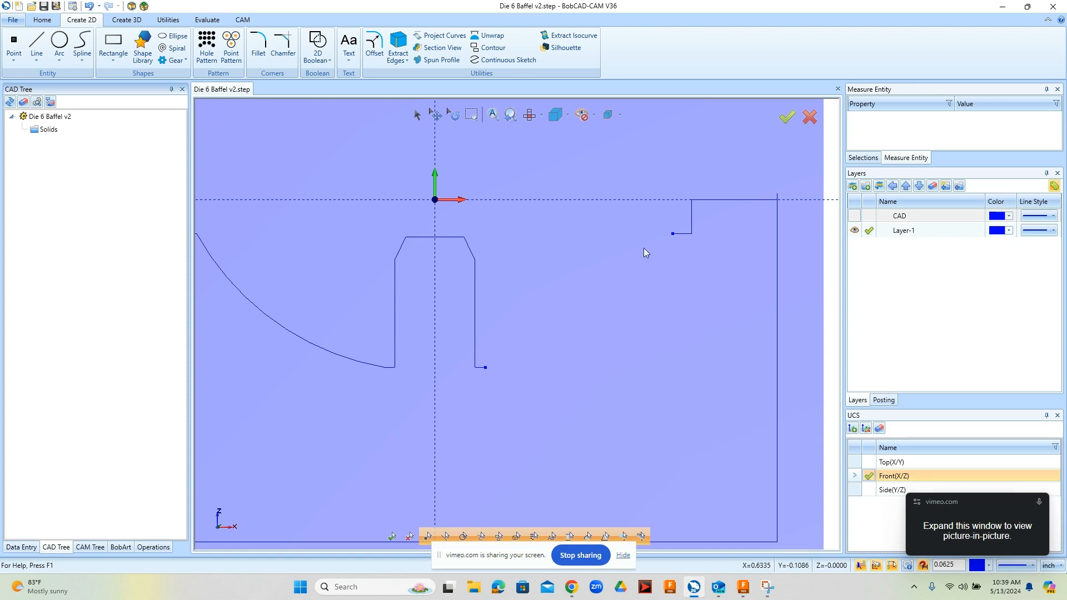
scroll(515, 370, down, 2)
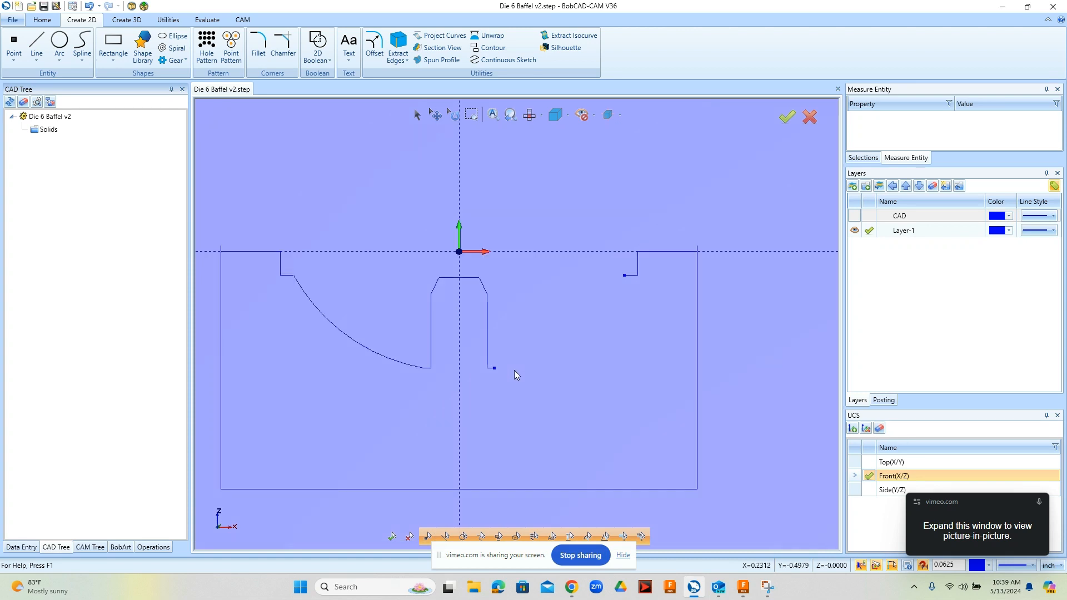
Step: Rebuild the missing arc with a 0.702 radius fillet between the two points, from the lower inner point to the upper outer one
click(261, 49)
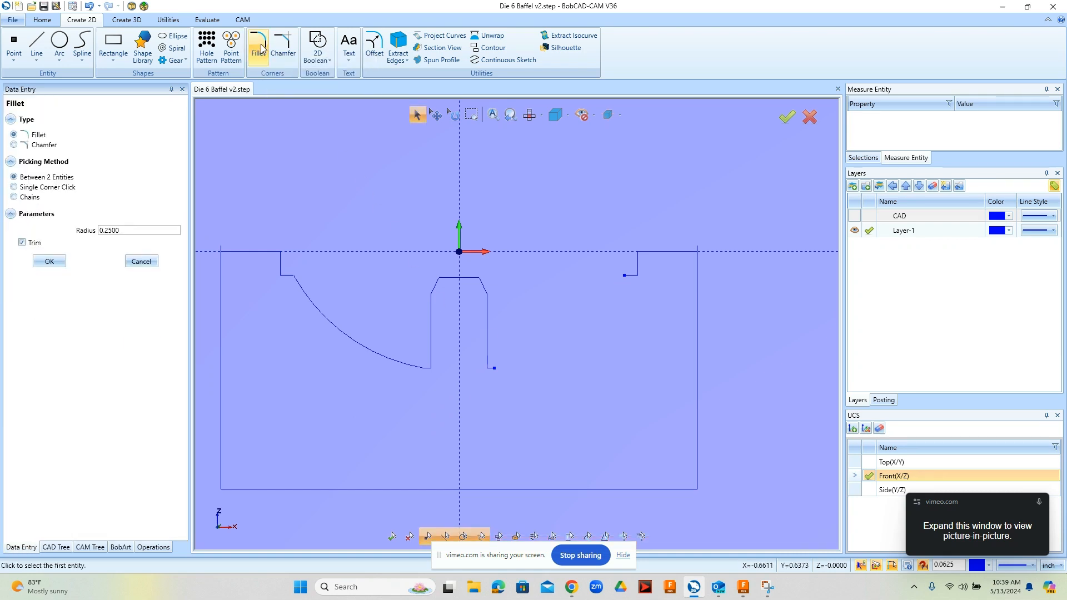
click(137, 231)
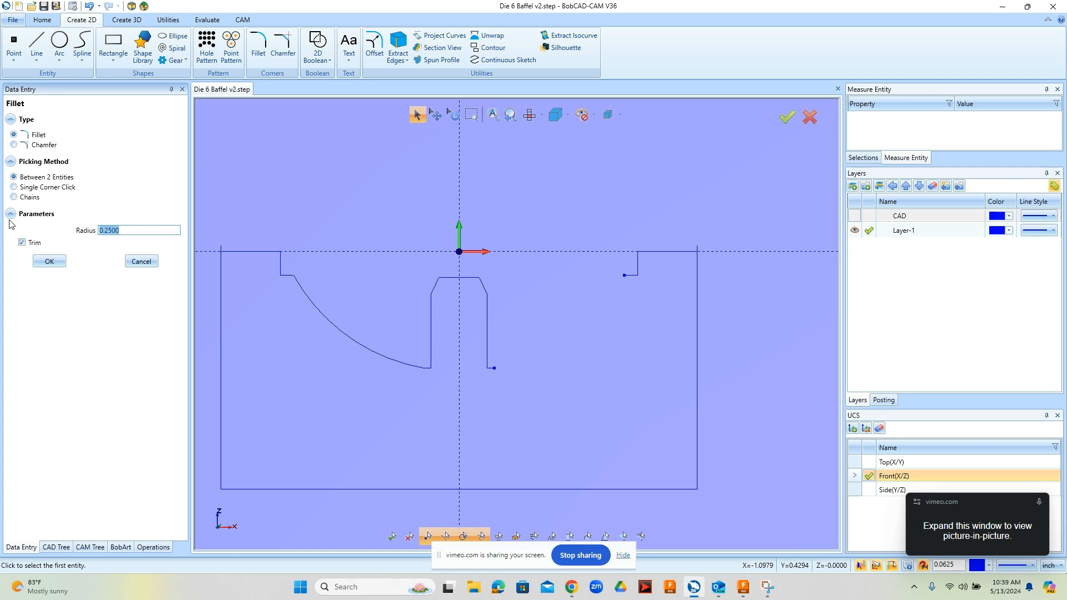
key(BackSpace)
text(.702)
key(Return)
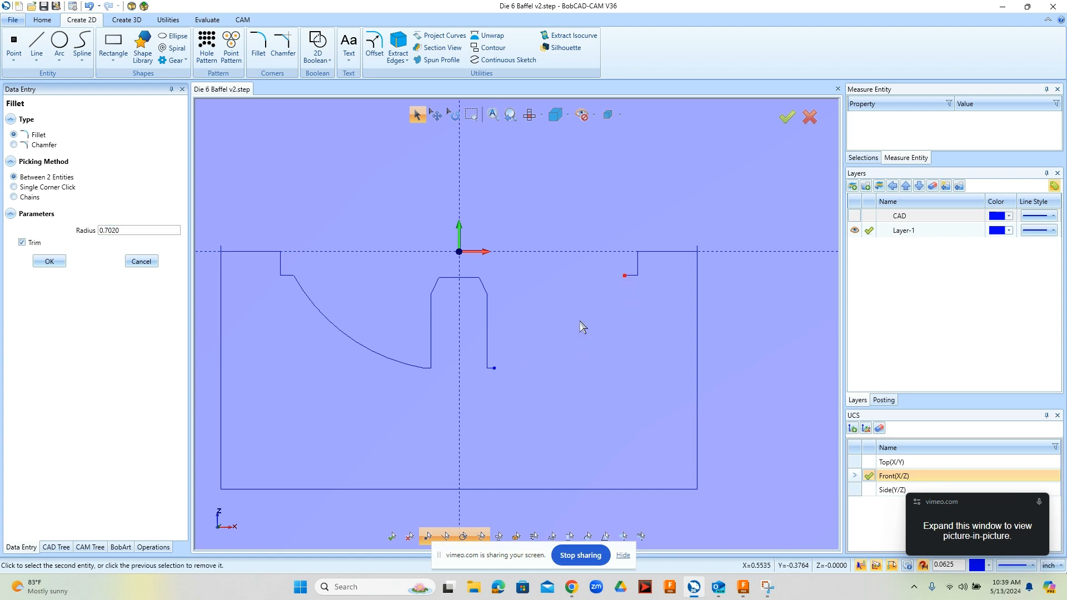
click(142, 261)
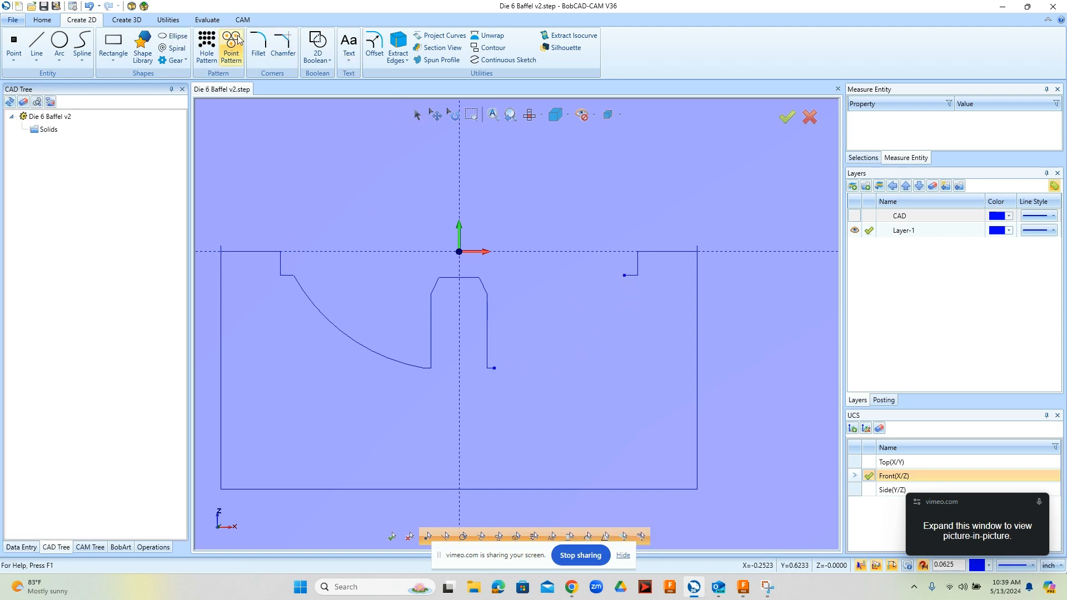
click(258, 43)
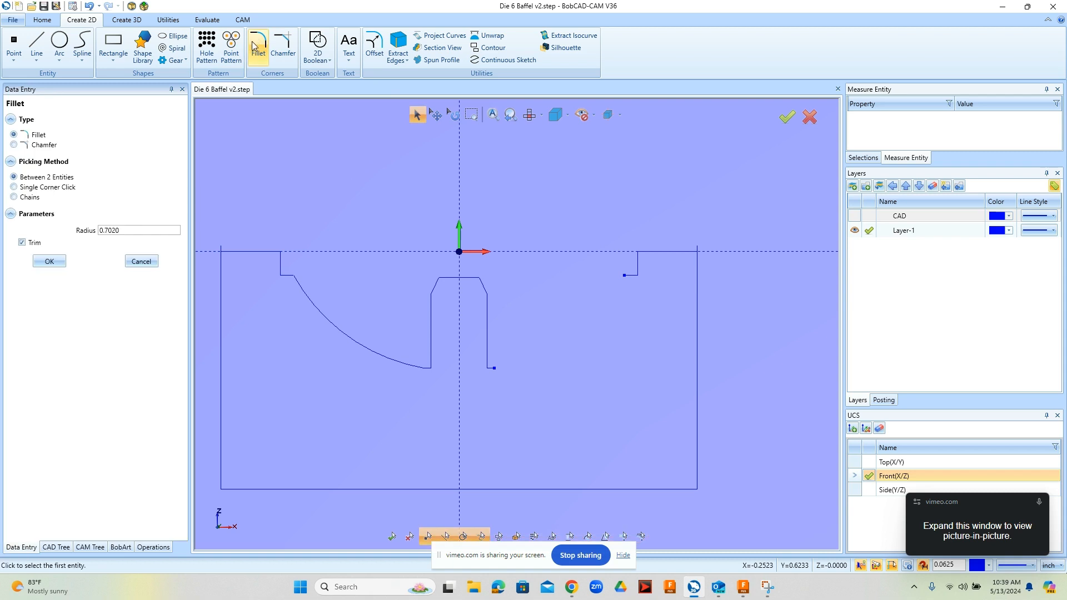
click(495, 368)
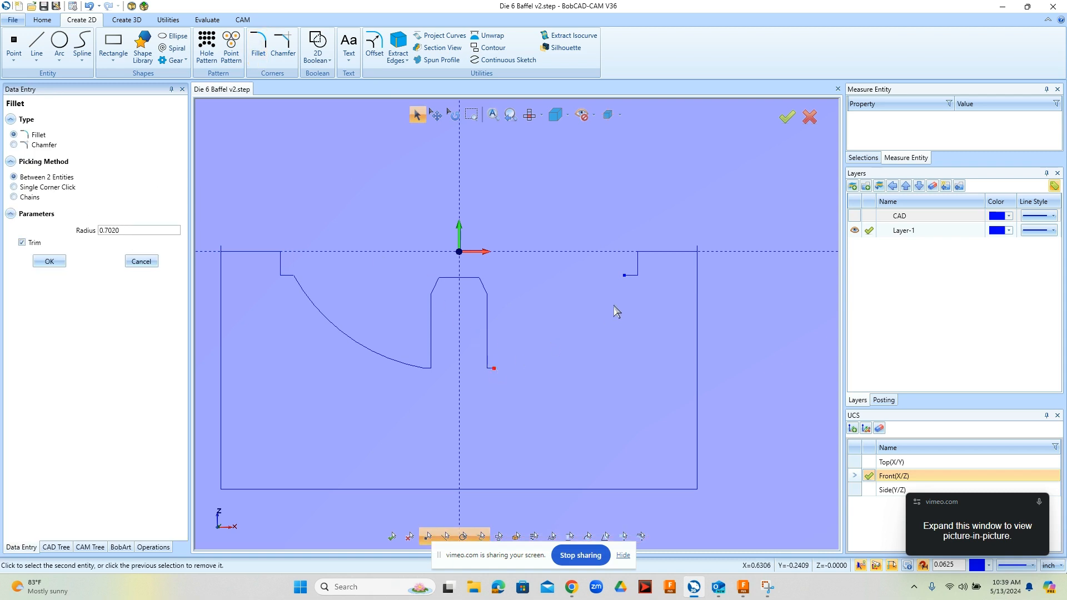
click(625, 277)
right_click(615, 372)
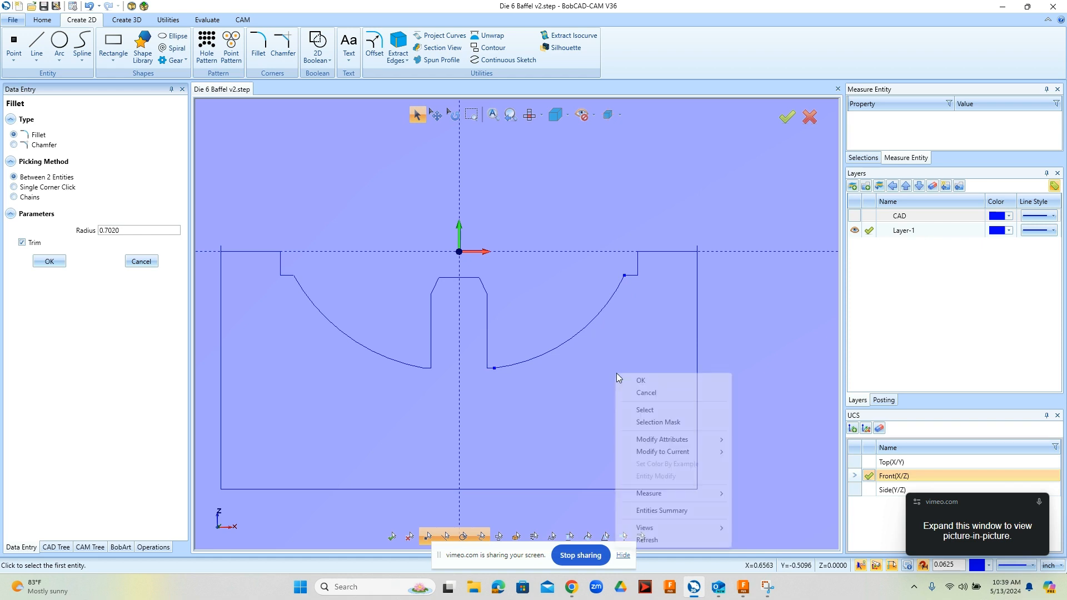
click(654, 389)
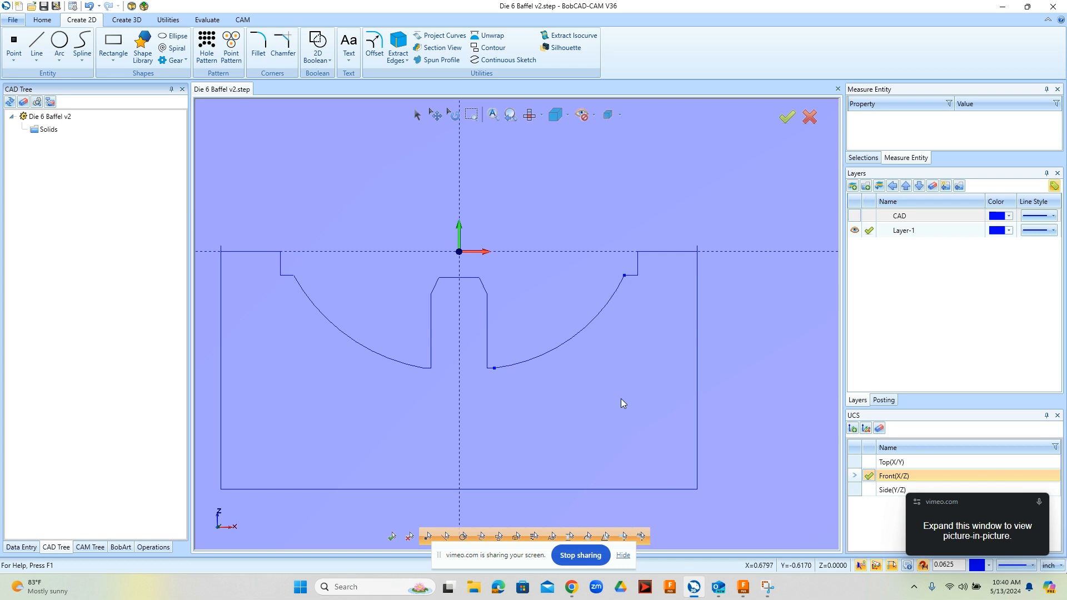
scroll(622, 399, down, 1)
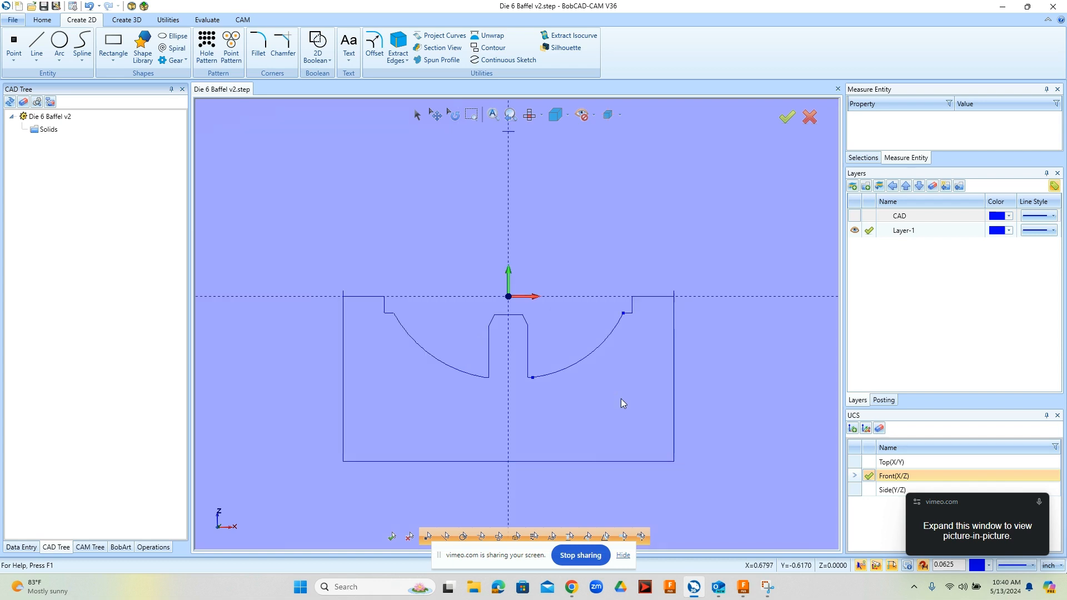